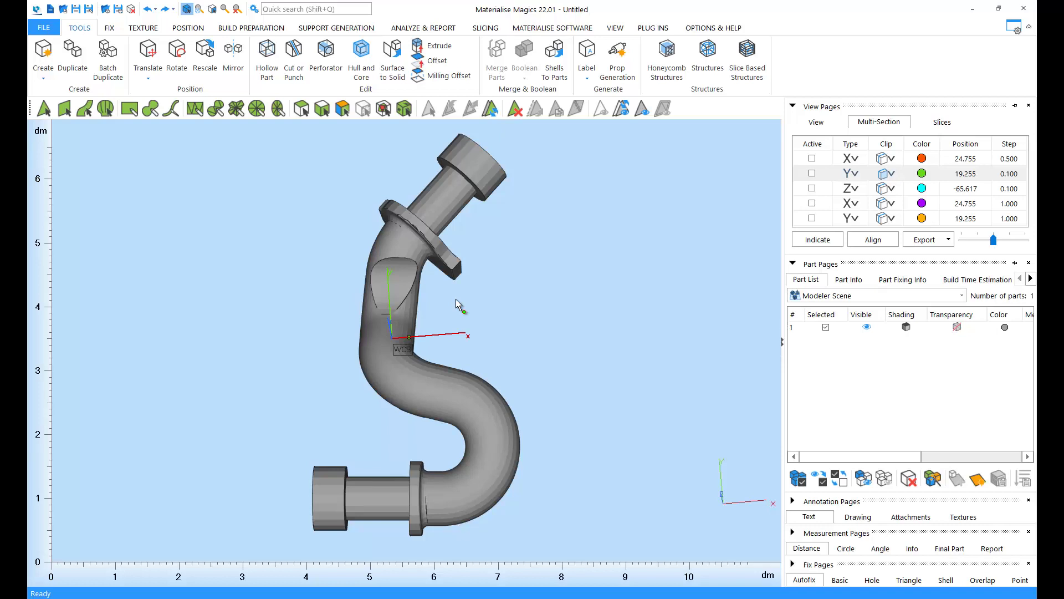
Inspect the pipe with a temporary Y section clip, then restore the full view.
right_click_drag(385, 411, 402, 360)
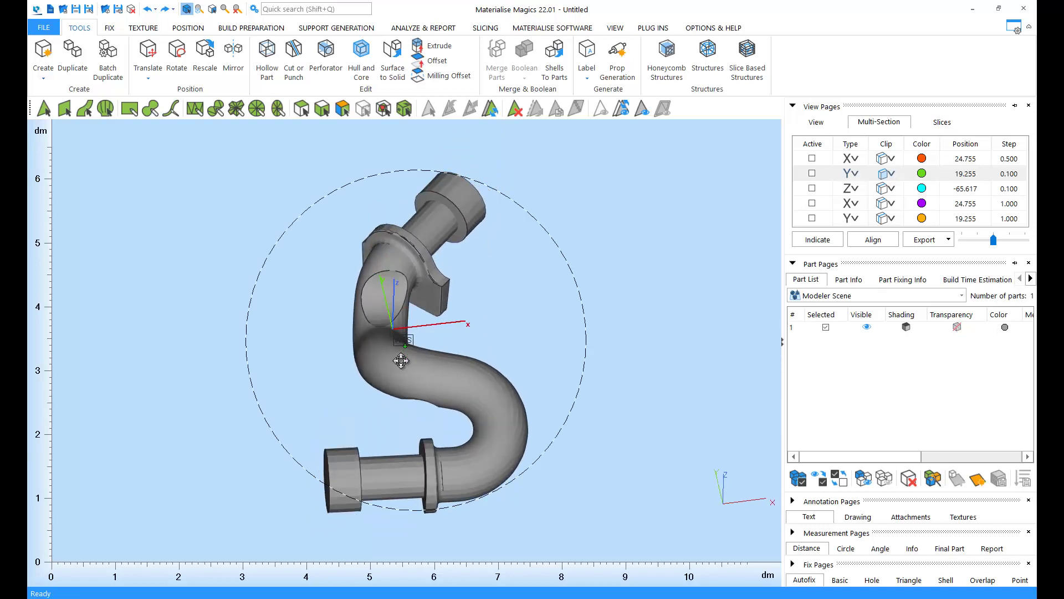
left_click(812, 174)
mouse_move(421, 335)
right_mouse_down()
mouse_move(422, 237)
mouse_move(470, 315)
mouse_move(536, 248)
right_mouse_up()
left_click(812, 173)
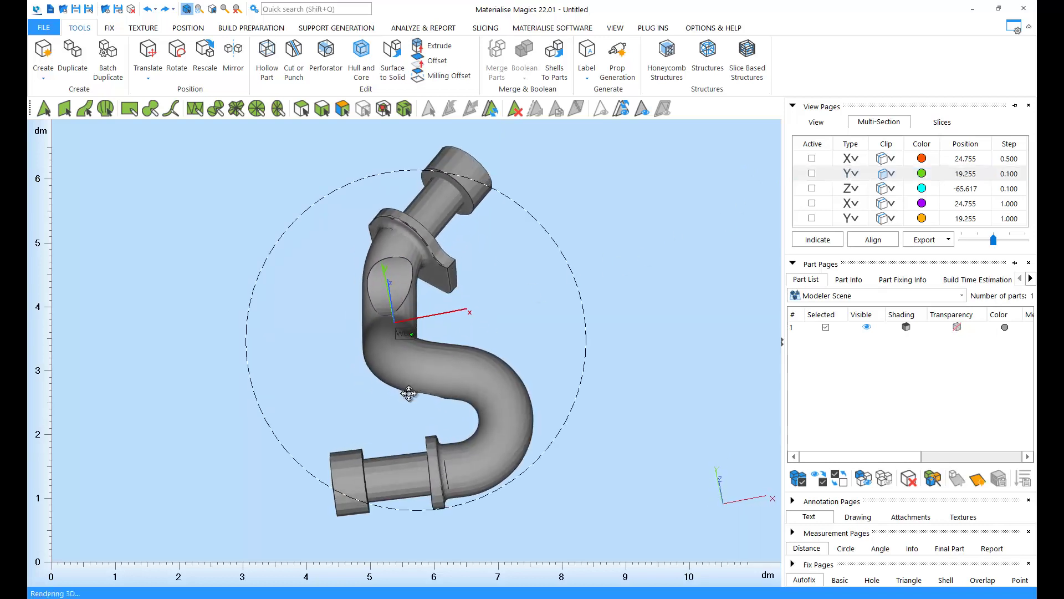
middle_click_drag(535, 247, 518, 263)
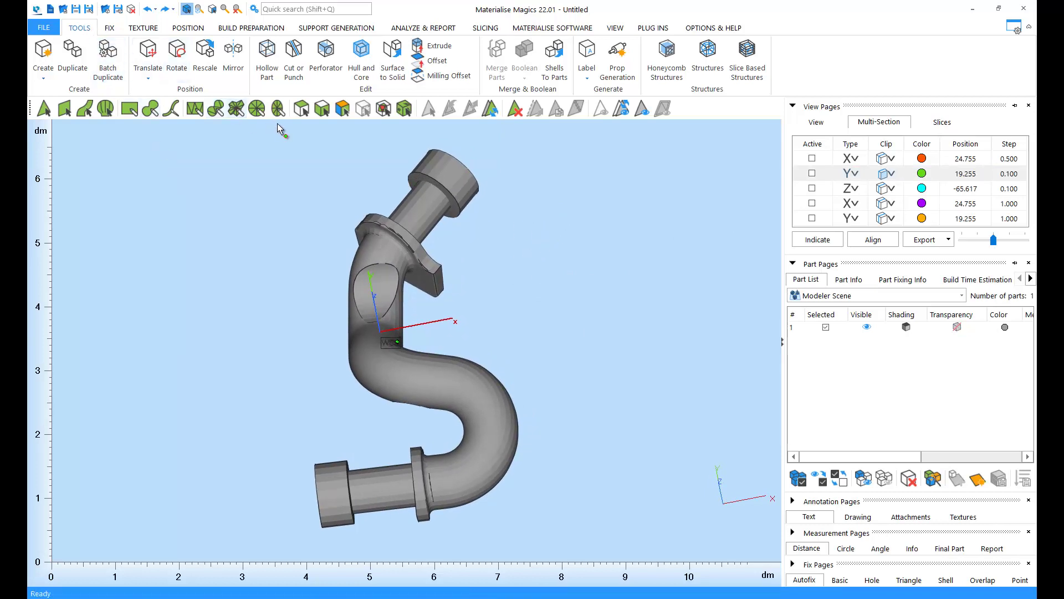
Place four perforation previews along the pipe's lower bend in the Perforator.
left_click(327, 73)
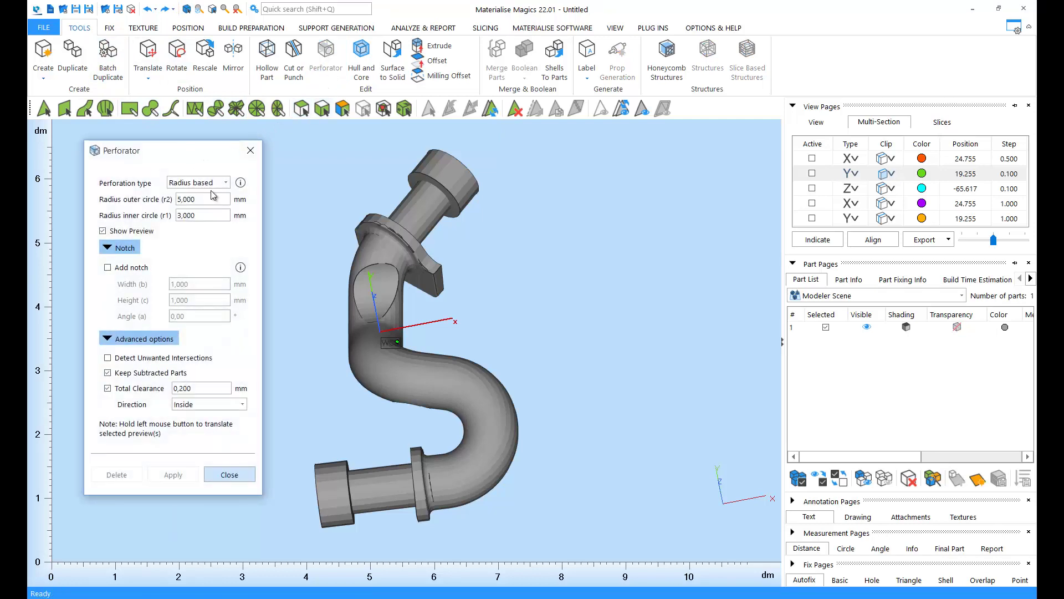
scroll(432, 384, "up", 3)
scroll(416, 388, "up", 3)
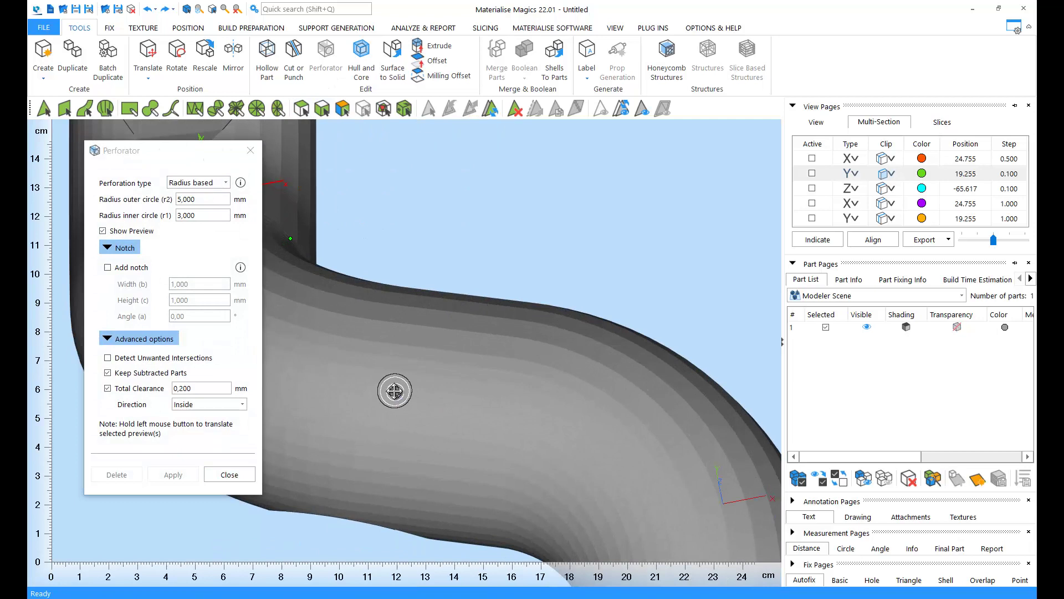
scroll(562, 360, "up", 2)
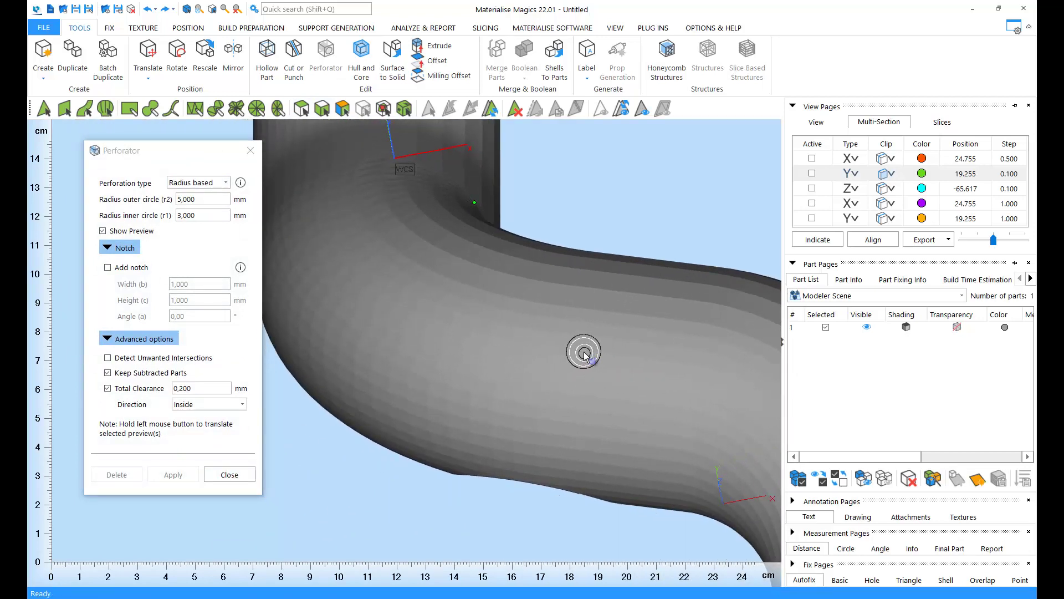
left_click(584, 354)
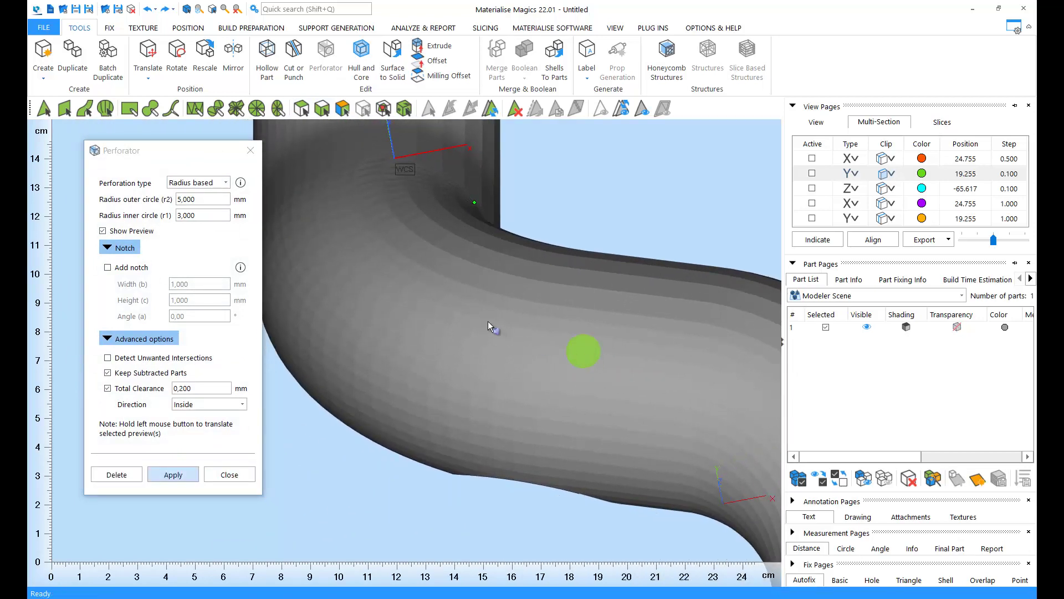
left_click(474, 311)
left_click(382, 283)
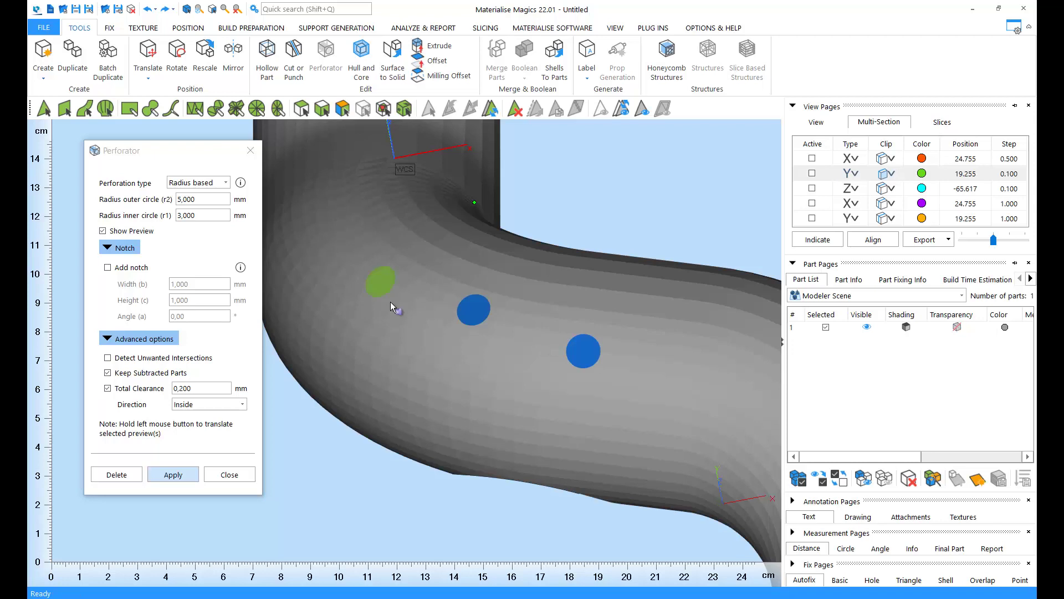
left_click(406, 359)
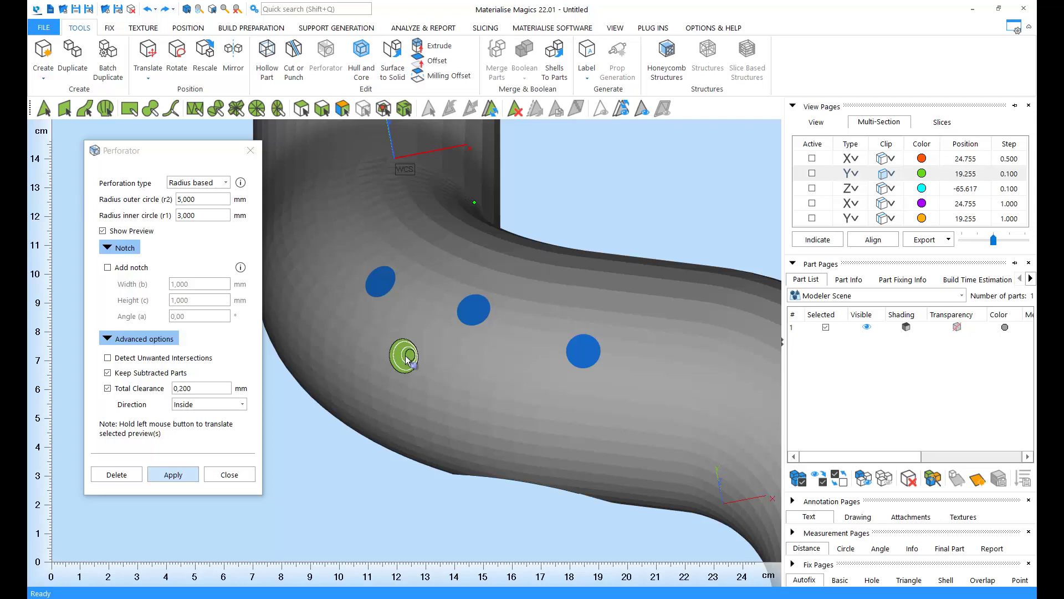
Check the rightmost and middle perforations, toggle Add notch, and pick the lower-left one.
left_click(582, 352)
scroll(615, 359, "up", 1)
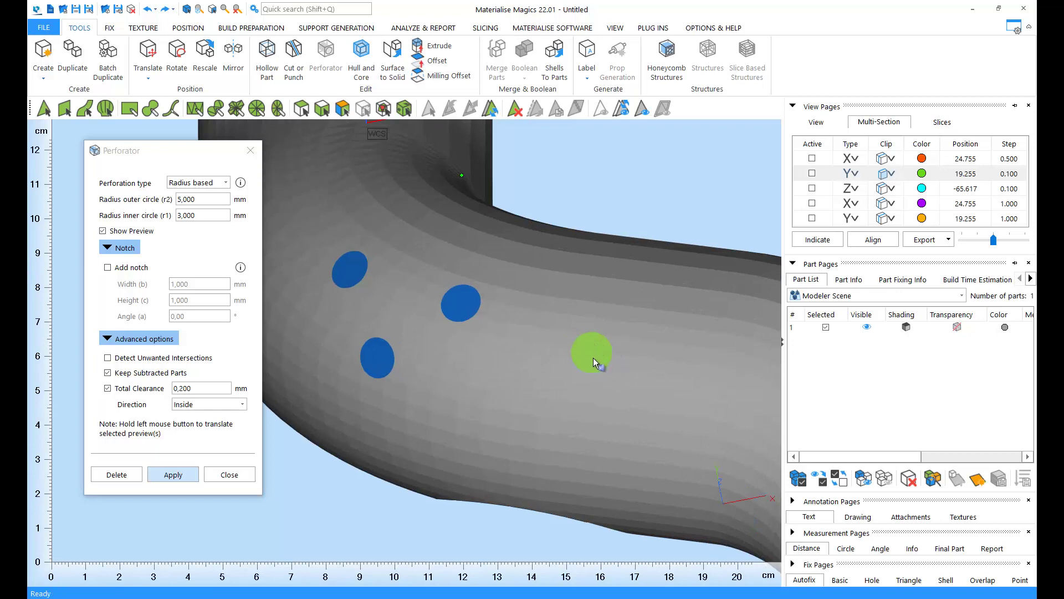
left_click(458, 306)
left_click(138, 271)
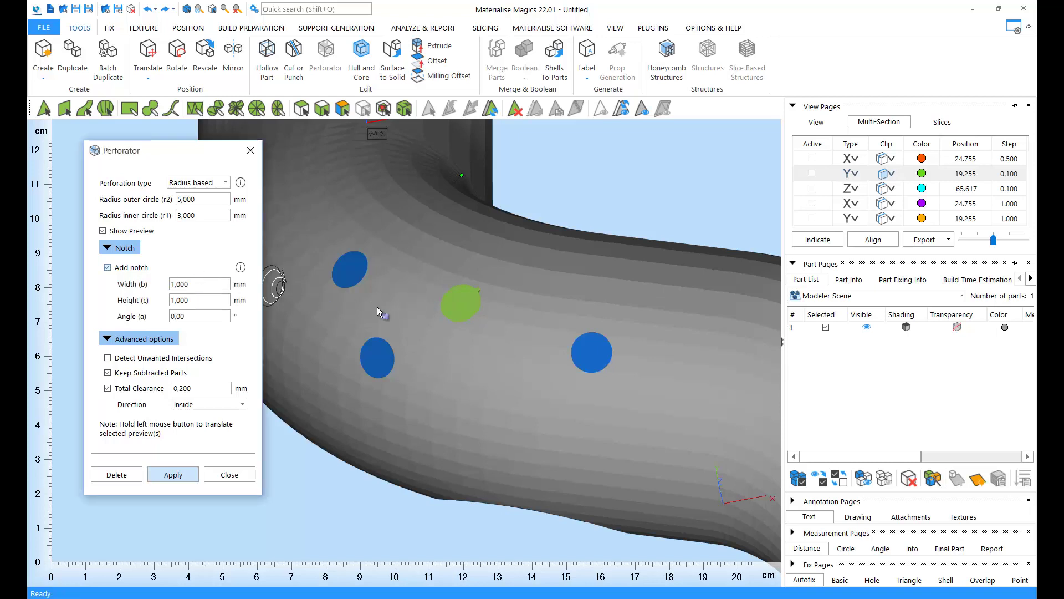
scroll(489, 312, "up", 4)
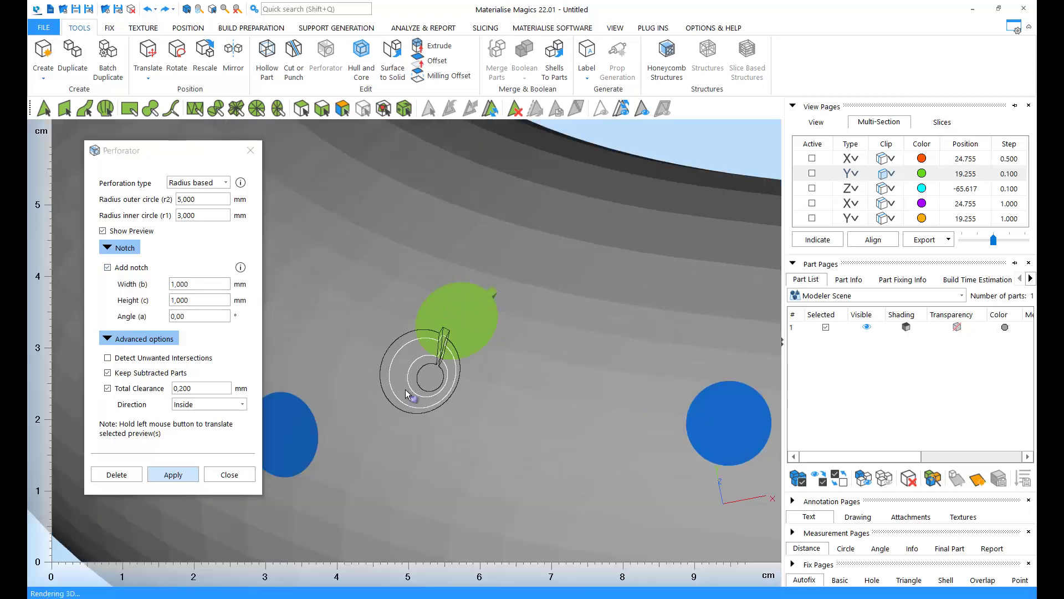
scroll(409, 385, "down", 3)
scroll(416, 387, "down", 2)
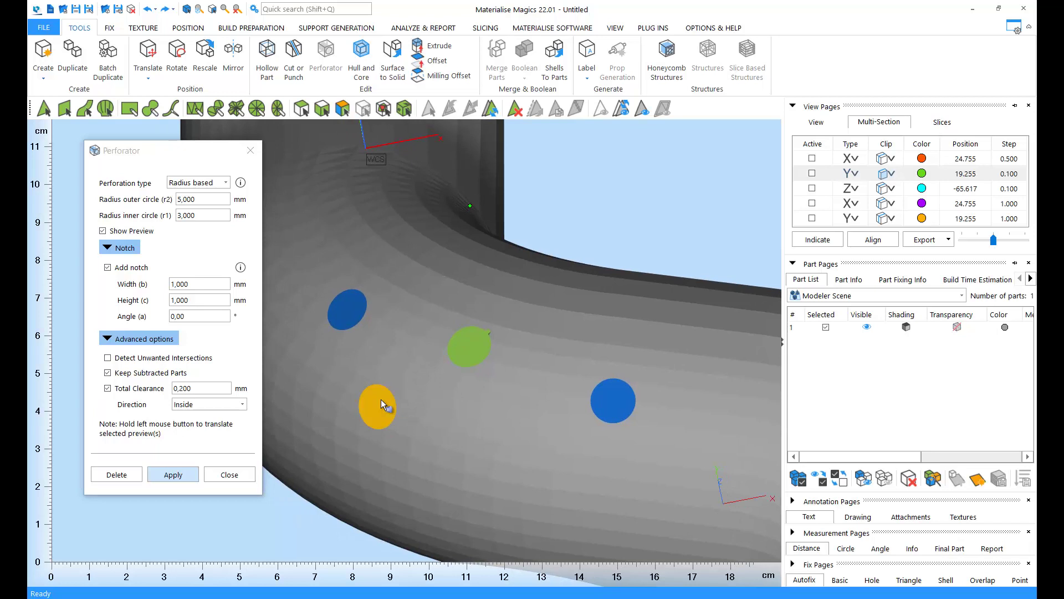
left_click(382, 403)
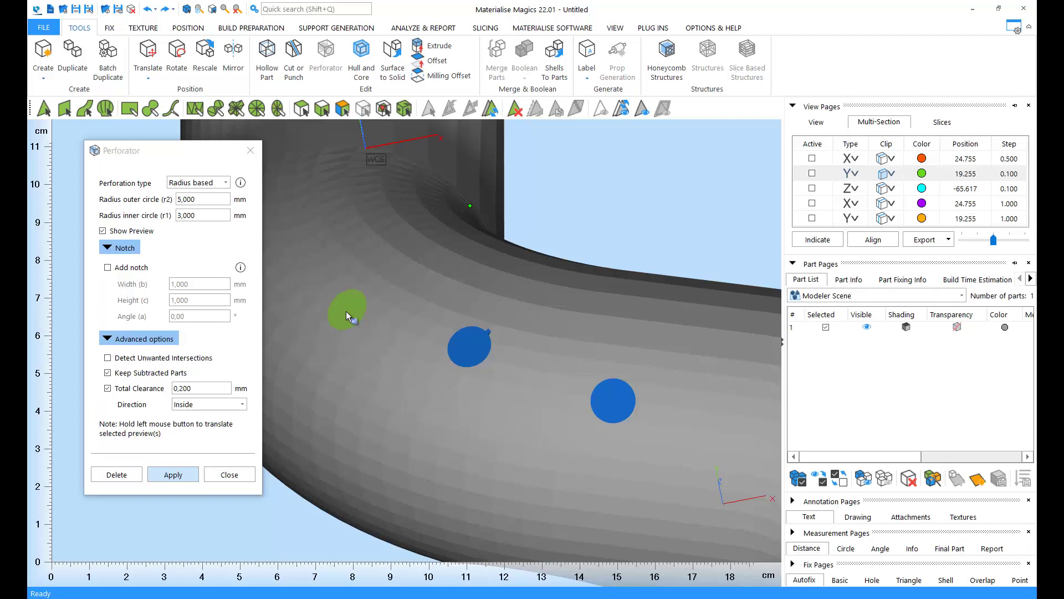
Drag the upper-left perforation preview further down the pipe bend.
mouse_move(346, 311)
left_mouse_down()
mouse_move(361, 430)
mouse_move(406, 449)
left_mouse_up()
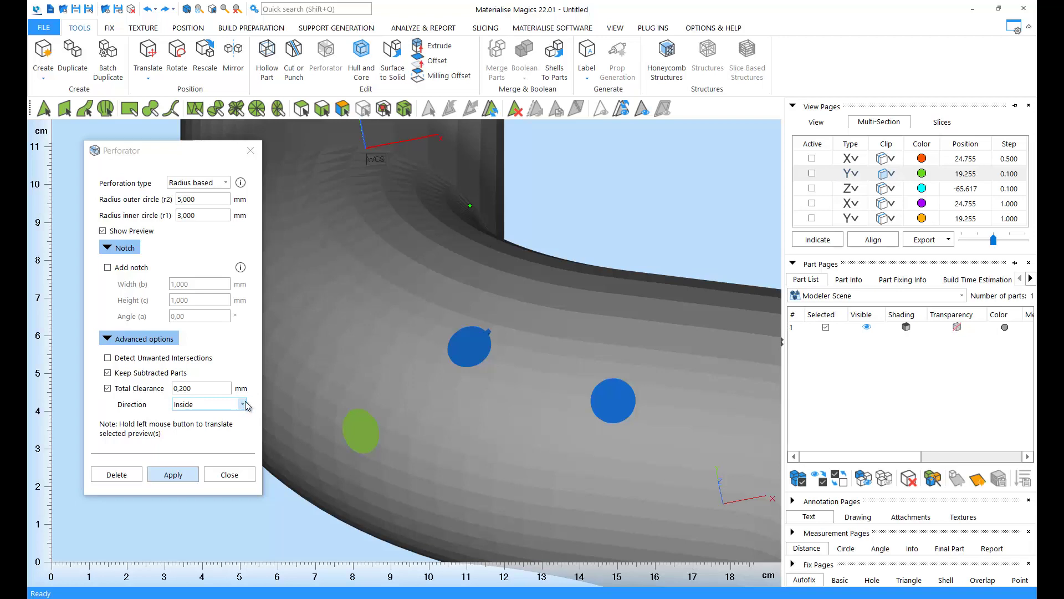
Keep the perforation direction at Inside and apply the three perforations.
left_click(246, 405)
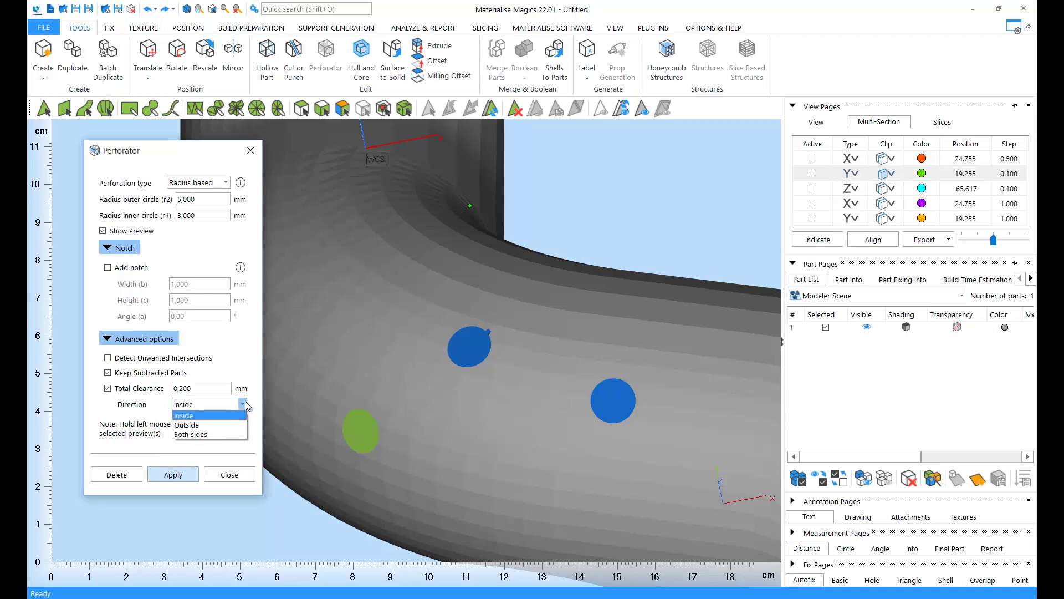
left_click(245, 404)
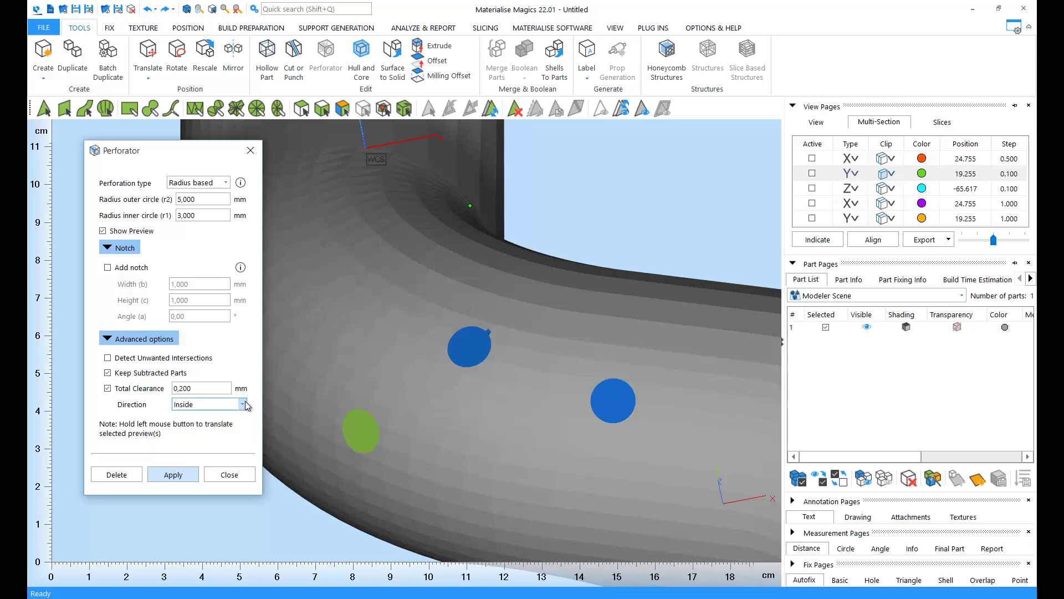
left_click(172, 473)
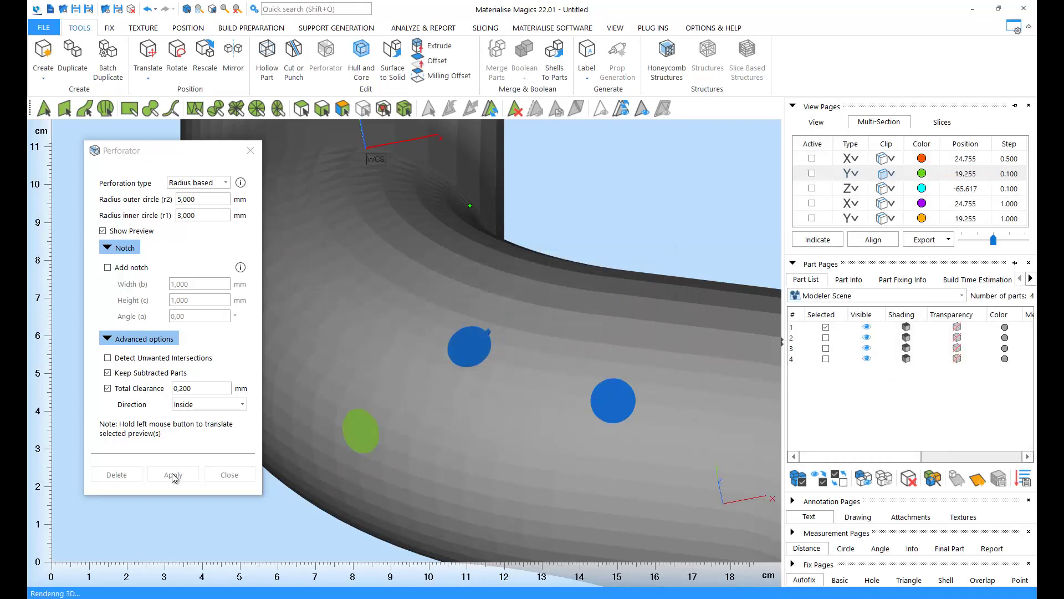
Close the Perforator and box-select the three perforation caps.
left_click(230, 474)
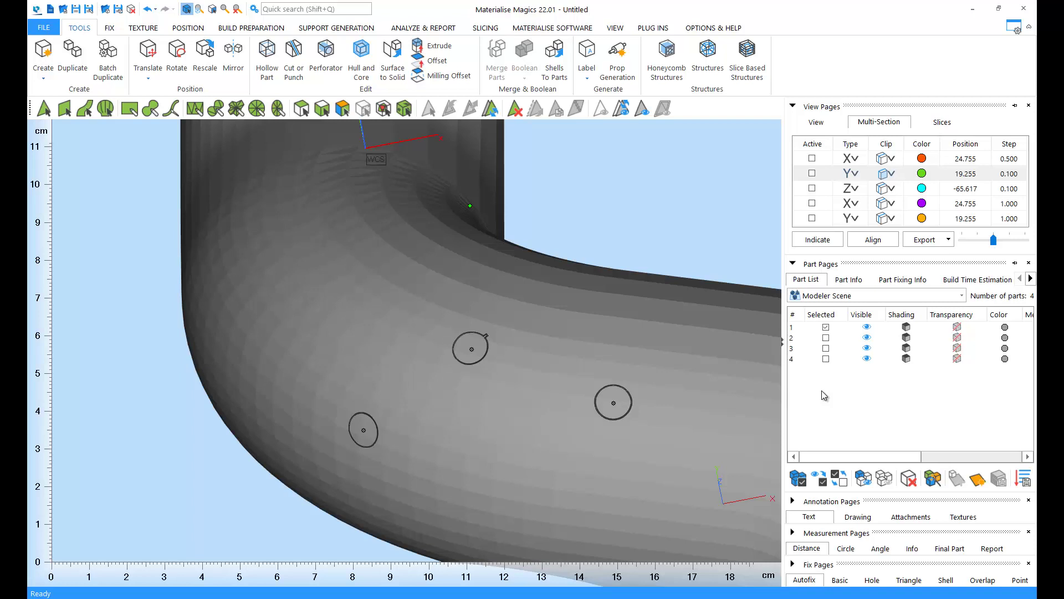
mouse_move(878, 457)
left_mouse_down()
mouse_move(972, 471)
mouse_move(647, 462)
left_mouse_up()
scroll(650, 419, "down", 5)
scroll(650, 419, "down", 3)
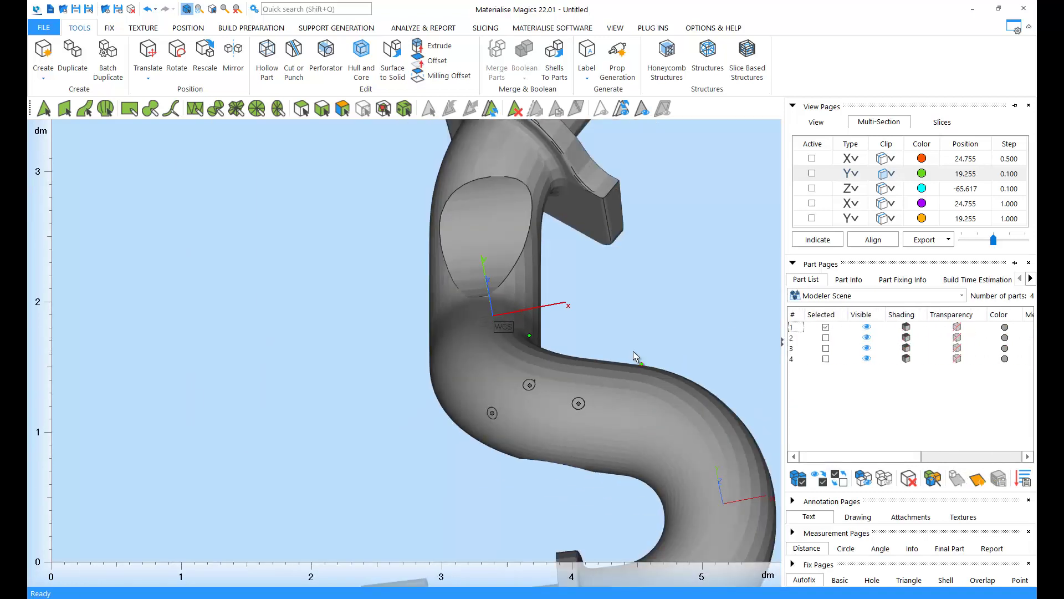
left_click_drag(631, 350, 470, 469)
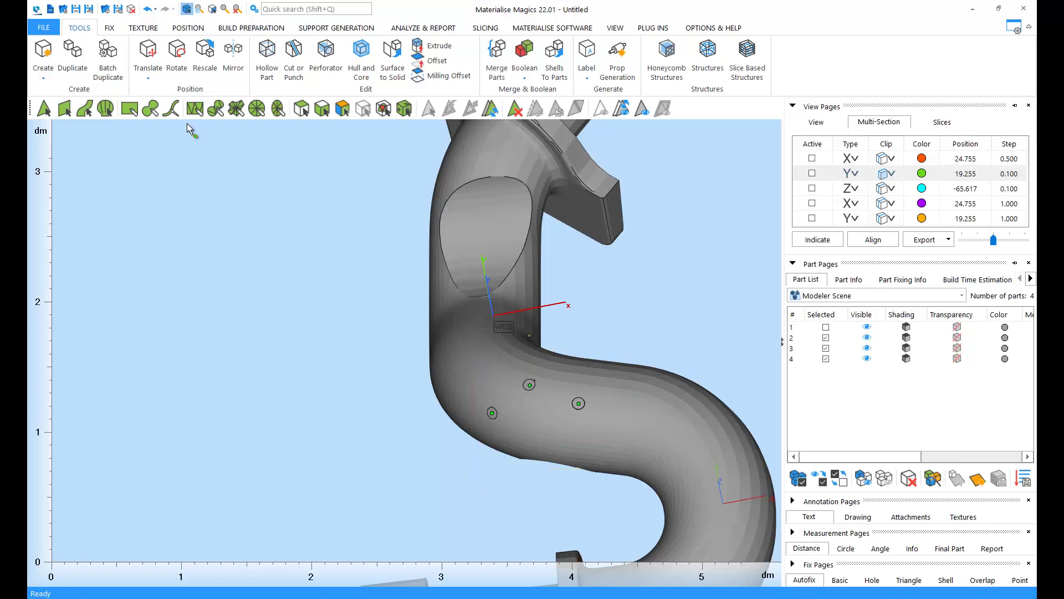
left_click(148, 51)
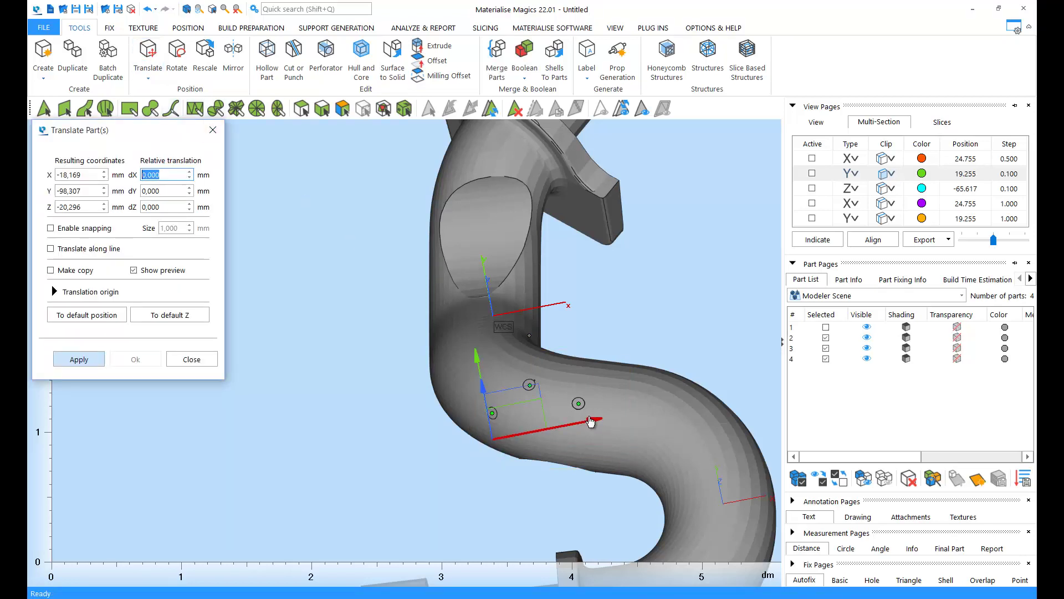
left_click_drag(580, 422, 593, 420)
scroll(593, 420, "up", 3)
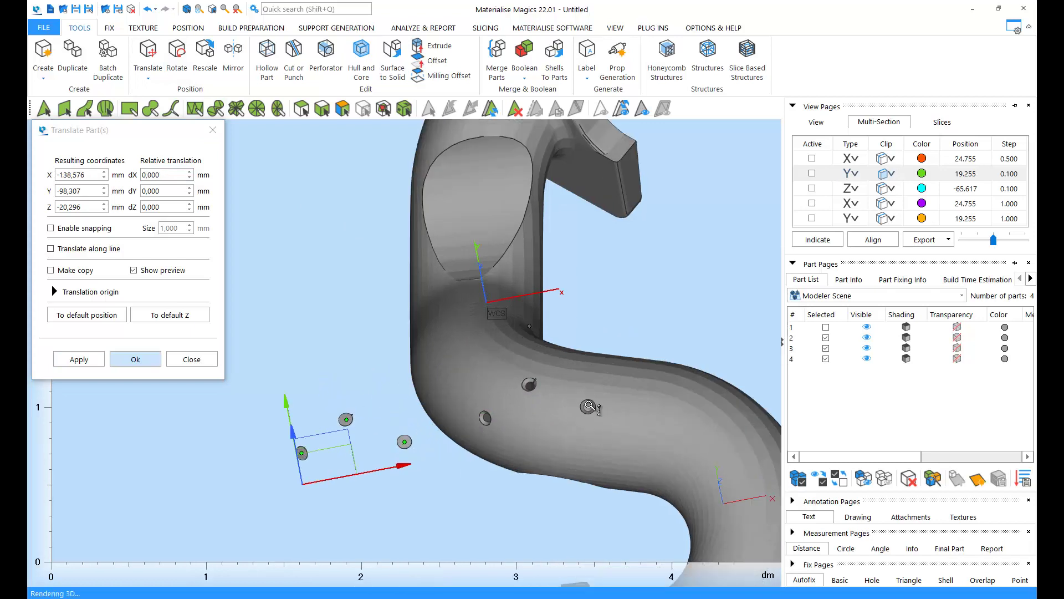
scroll(593, 420, "up", 3)
scroll(593, 420, "up", 3)
mouse_move(495, 351)
right_mouse_down()
mouse_move(491, 368)
mouse_move(503, 373)
right_mouse_up()
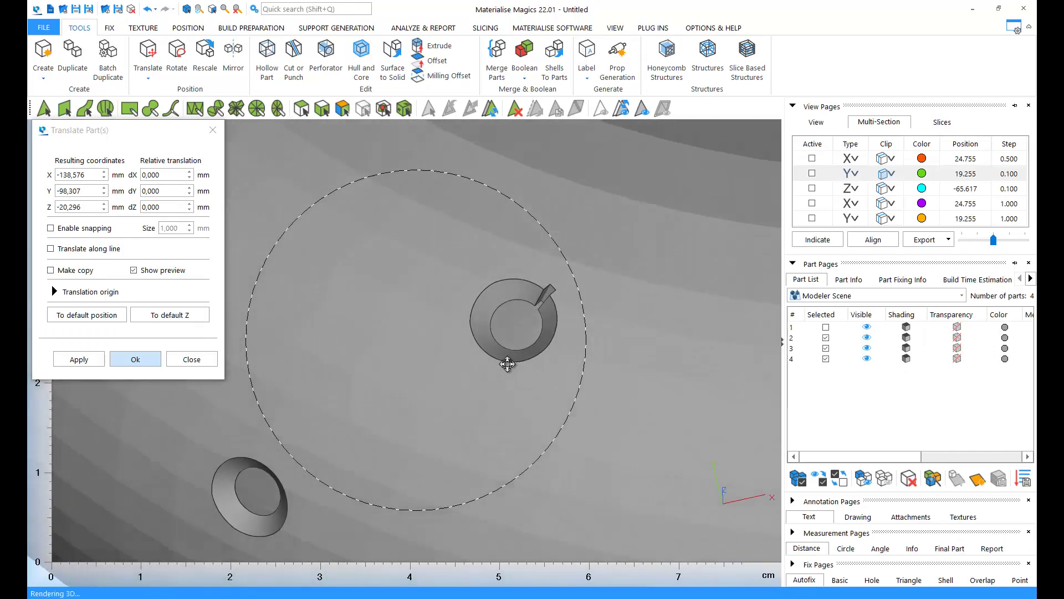
right_click_drag(502, 373, 494, 374)
scroll(485, 367, "down", 3)
scroll(485, 367, "down", 3)
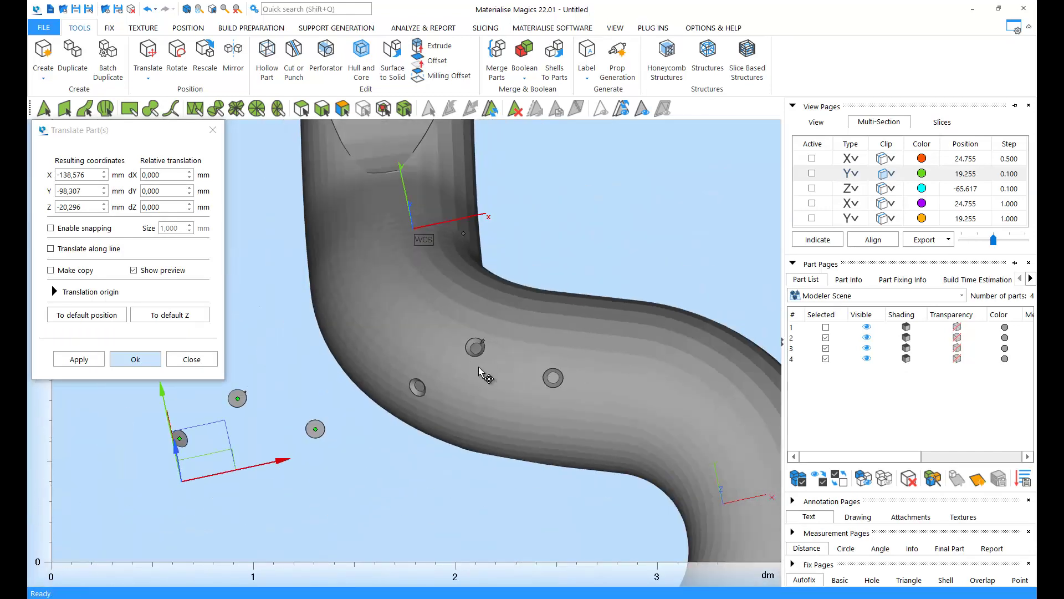
scroll(485, 368, "down", 3)
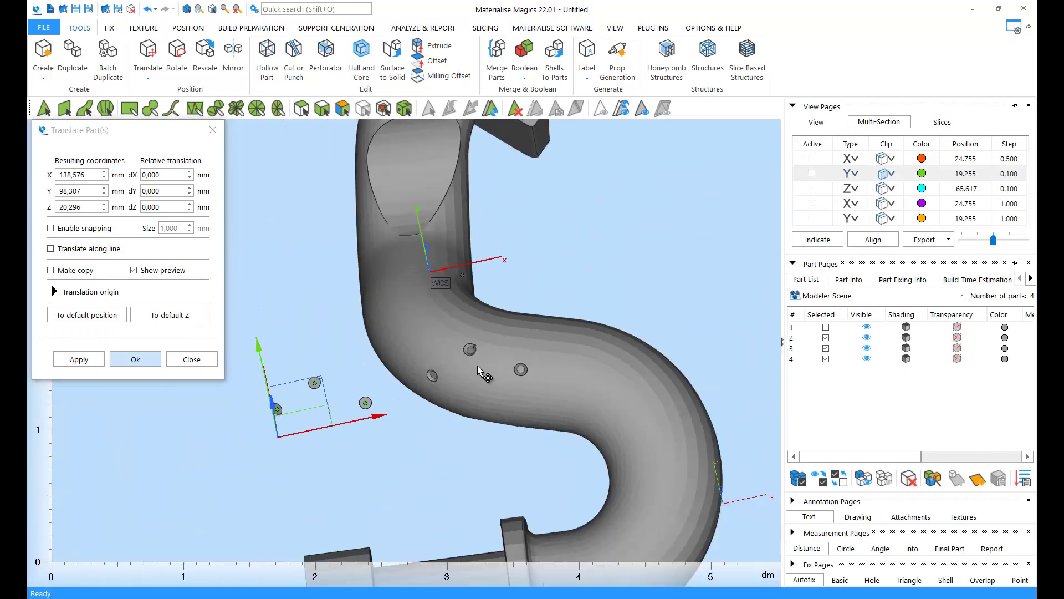
left_click(147, 12)
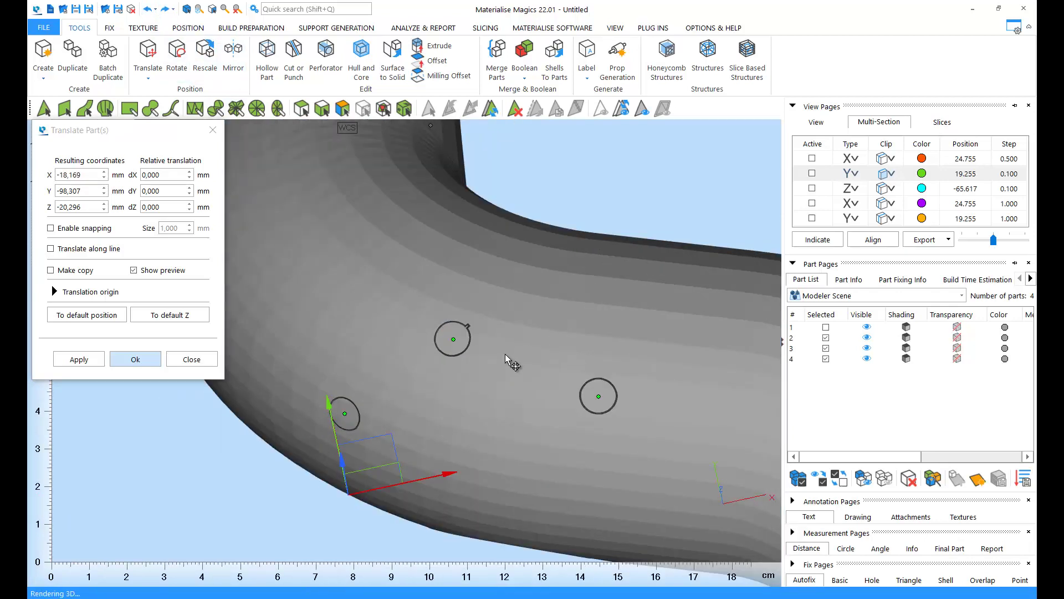
scroll(505, 359, "up", 2)
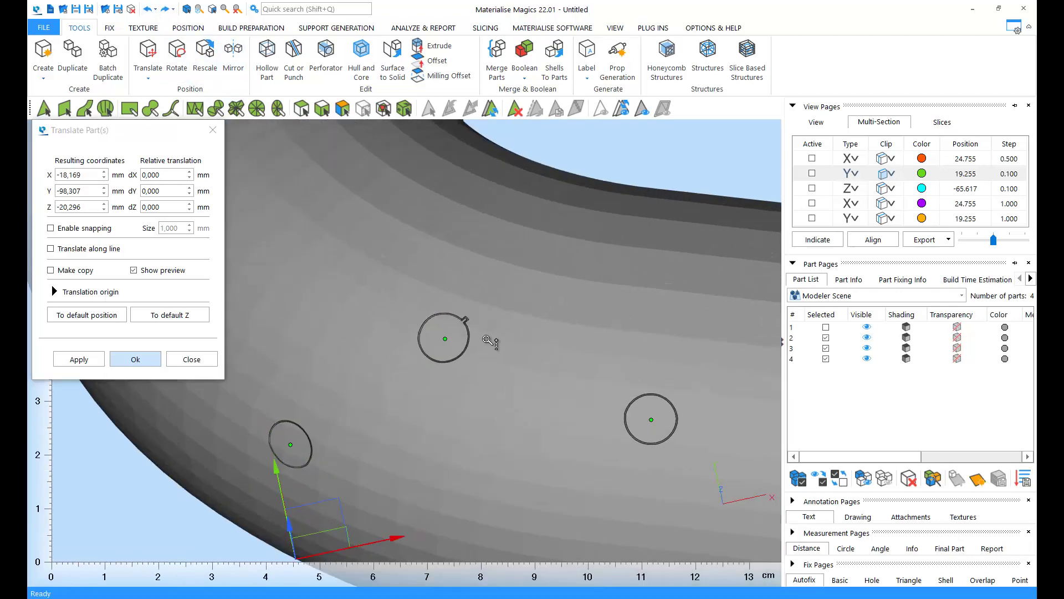
left_click(209, 369)
scroll(538, 363, "down", 2)
scroll(546, 362, "down", 3)
scroll(624, 319, "down", 1)
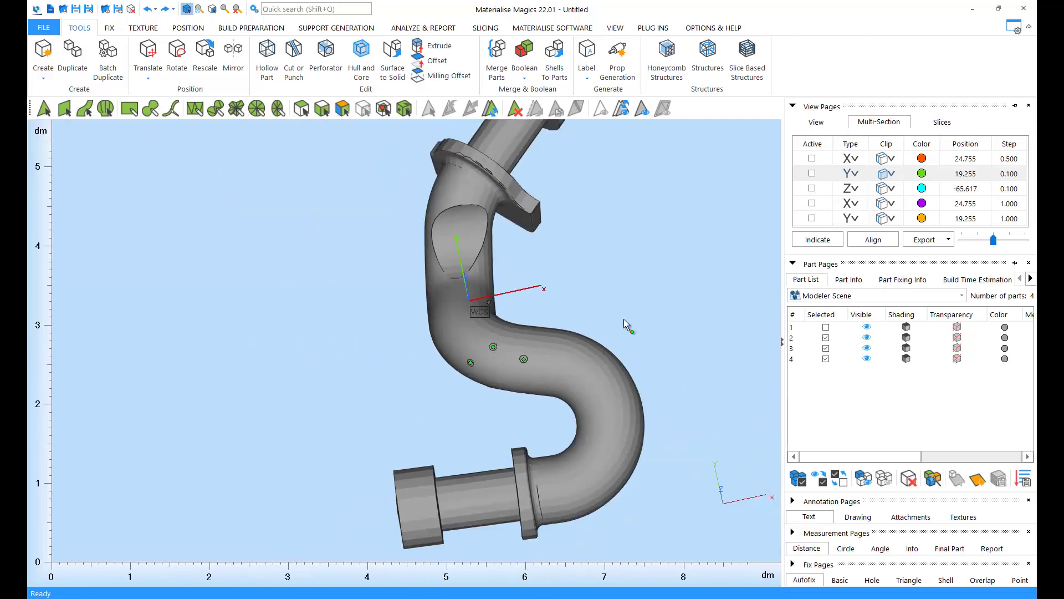
mouse_move(624, 319)
right_mouse_down()
mouse_move(694, 257)
mouse_move(619, 312)
right_mouse_up()
scroll(693, 258, "down", 2)
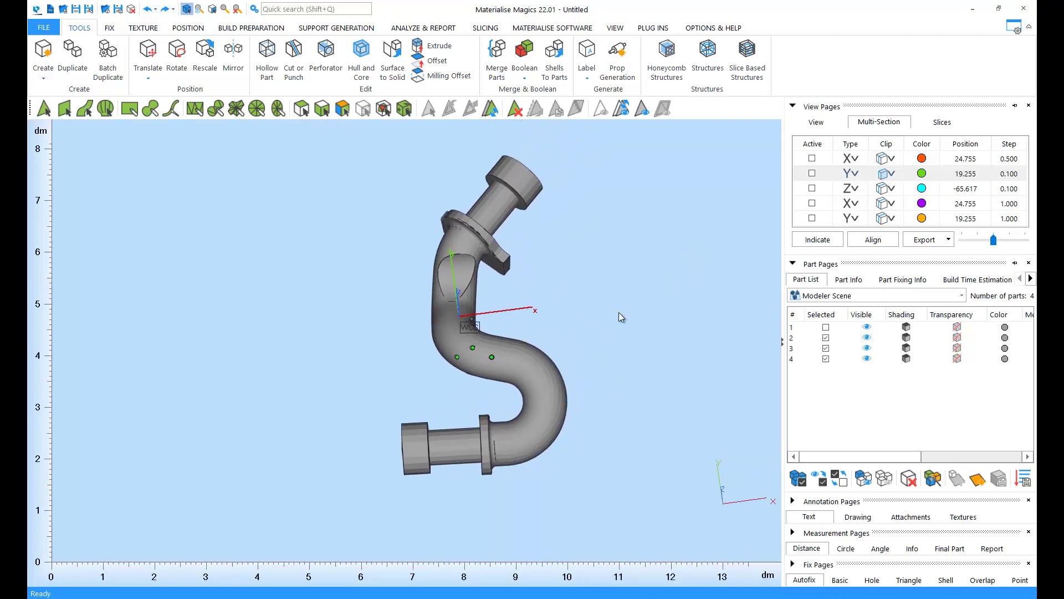